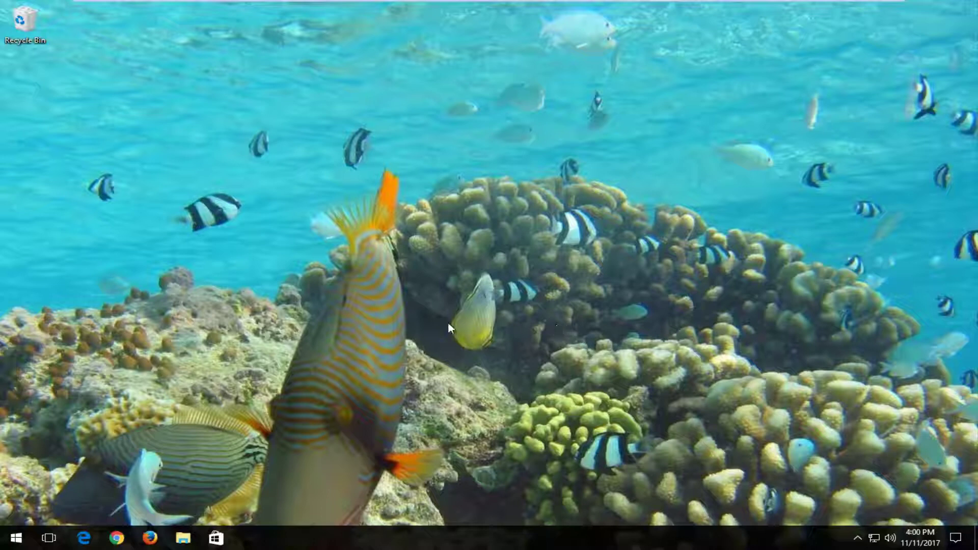
- Launch Chrome and go to the google.com home page
{"action": "left_click", "coordinate": [116, 538]}
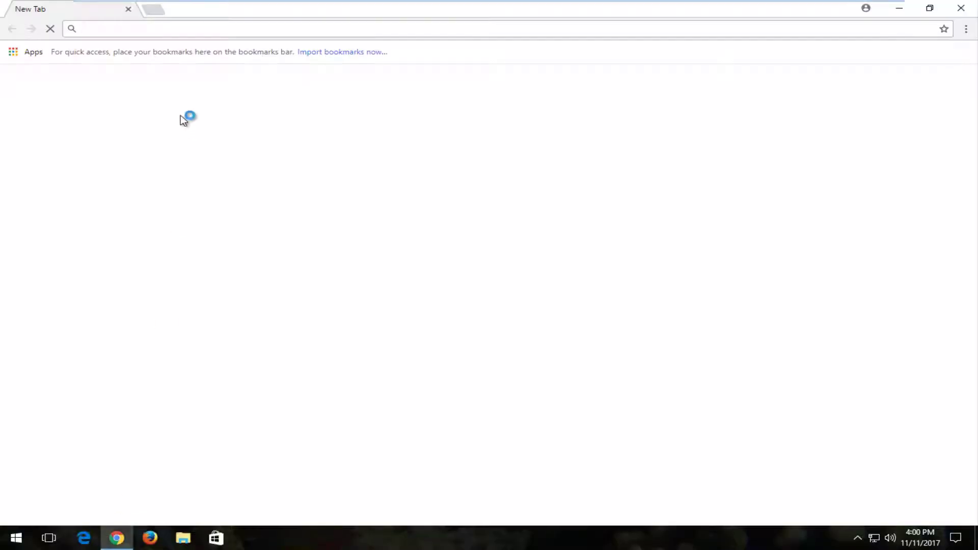
{"action": "type", "text": "g"}
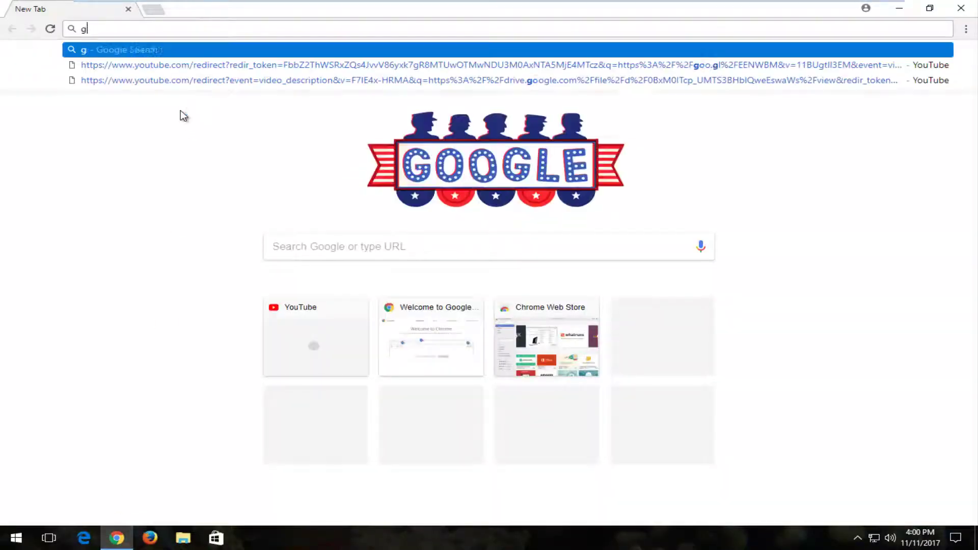
{"action": "type", "text": "oogle.com"}
{"action": "key", "text": "Return"}
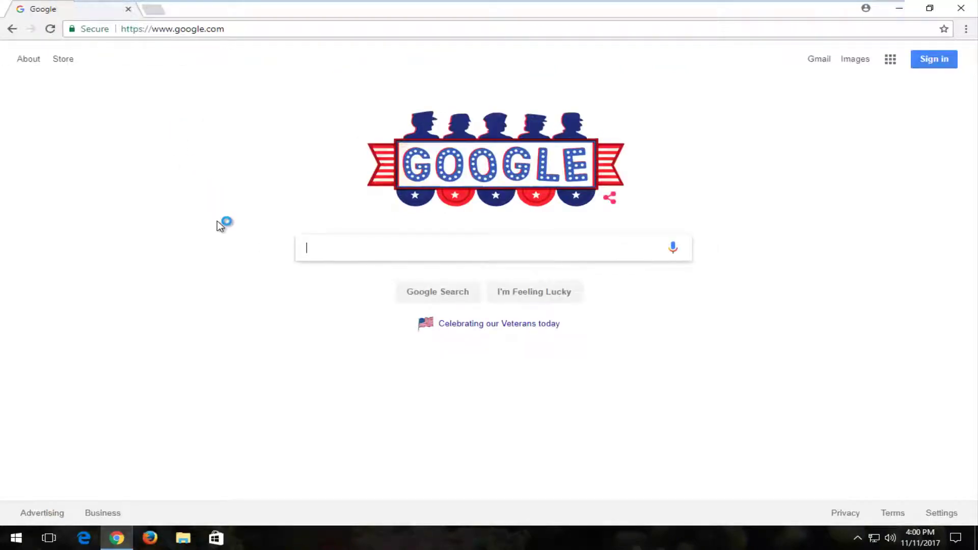
- Search Google for 'vcruntime140.dll download' and scroll to the DLL-files.com result
{"action": "type", "text": "vcrun"}
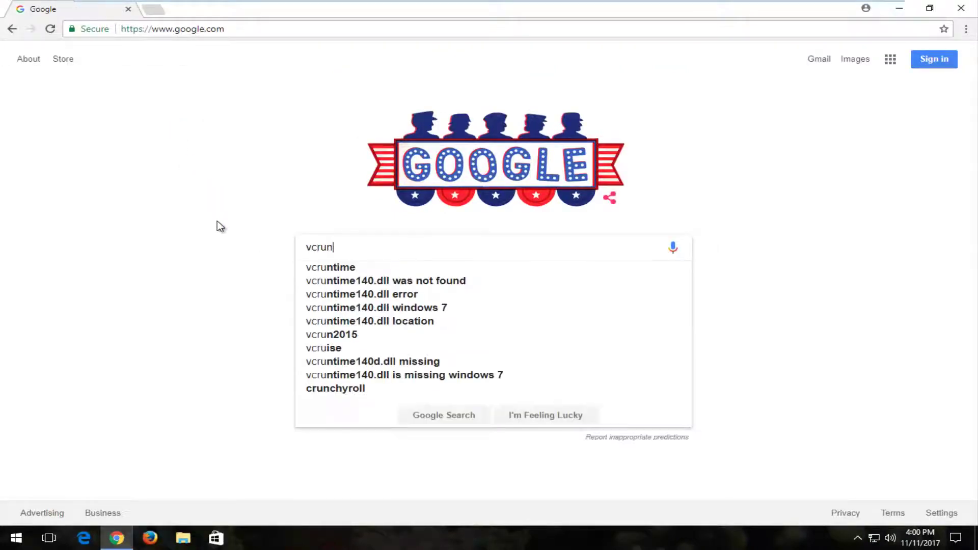
{"action": "type", "text": "time140.d"}
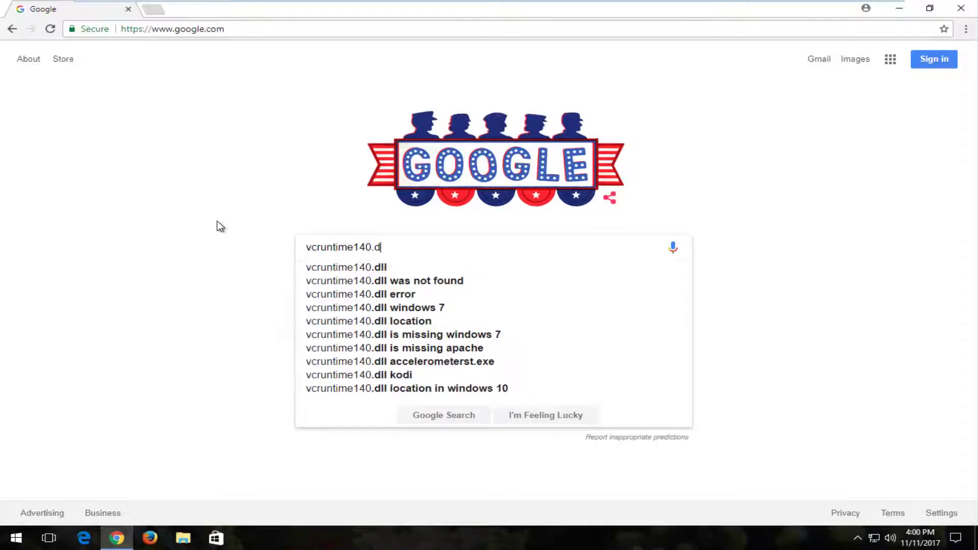
{"action": "type", "text": "ll download"}
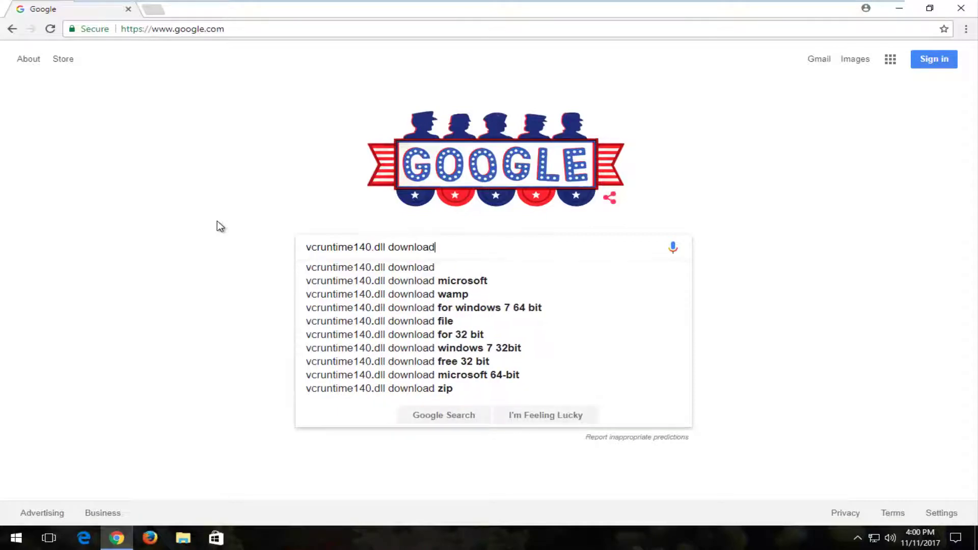
{"action": "key", "text": "Return"}
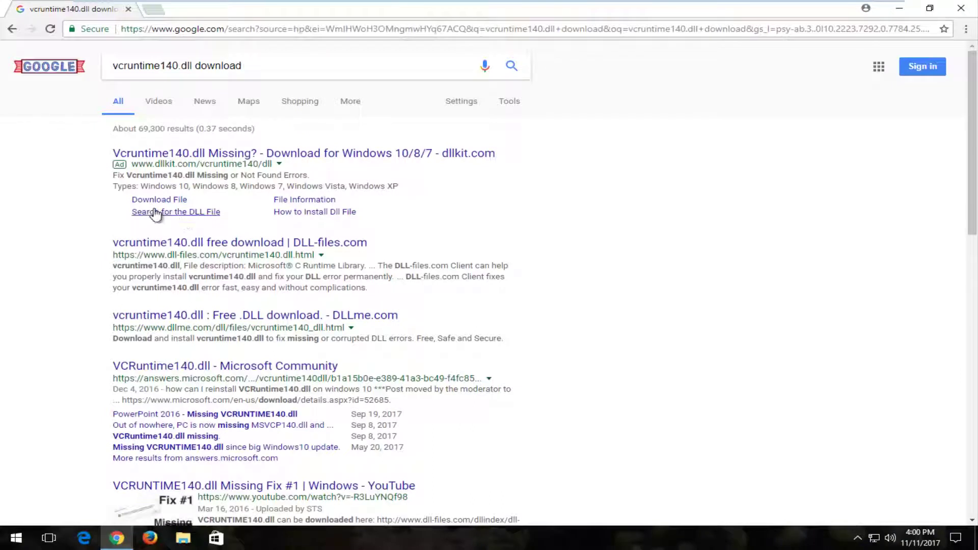
{"action": "scroll", "coordinate": [152, 212], "scroll_direction": "down", "scroll_amount": 1}
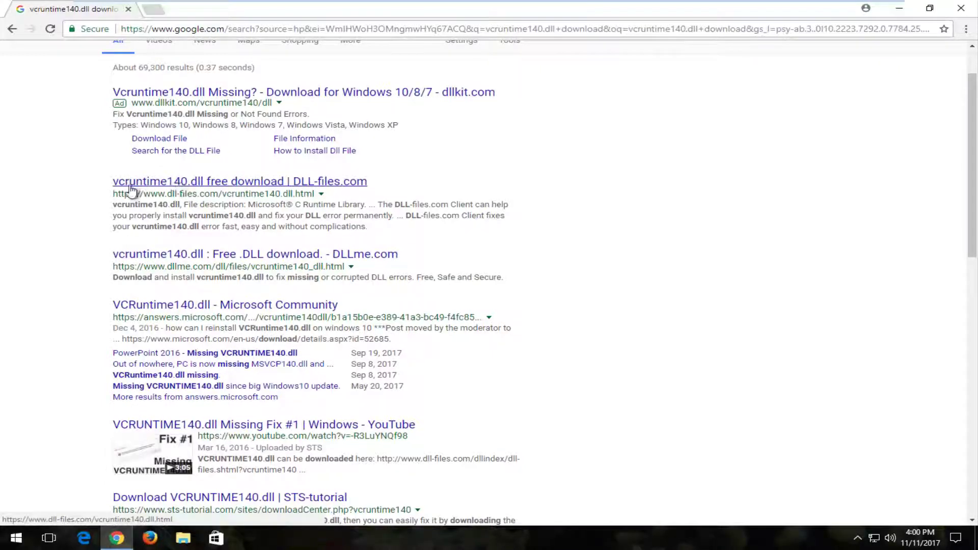
- Open the DLL-files.com vcruntime140.dll page and scroll down to the versions table
{"action": "left_click", "coordinate": [204, 184]}
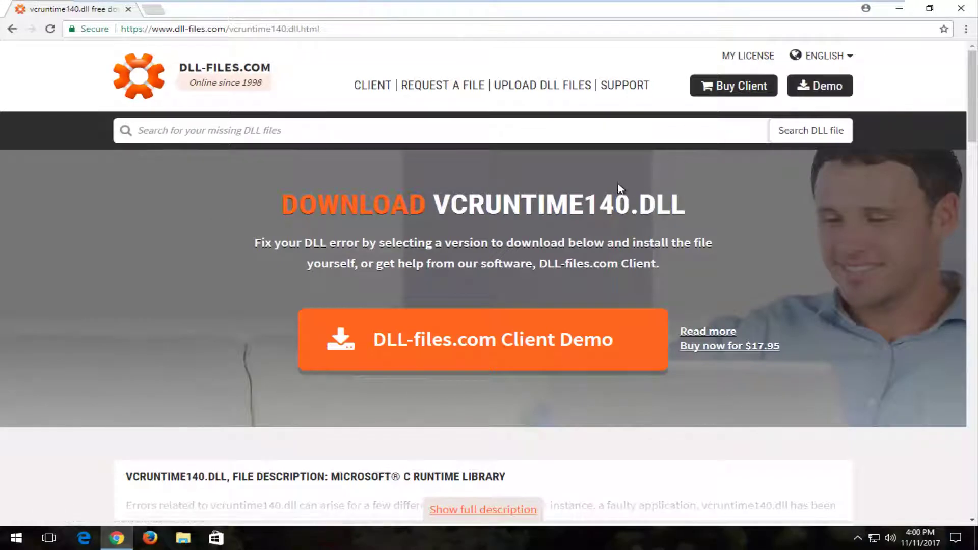
{"action": "scroll", "coordinate": [620, 188], "scroll_direction": "down", "scroll_amount": 2}
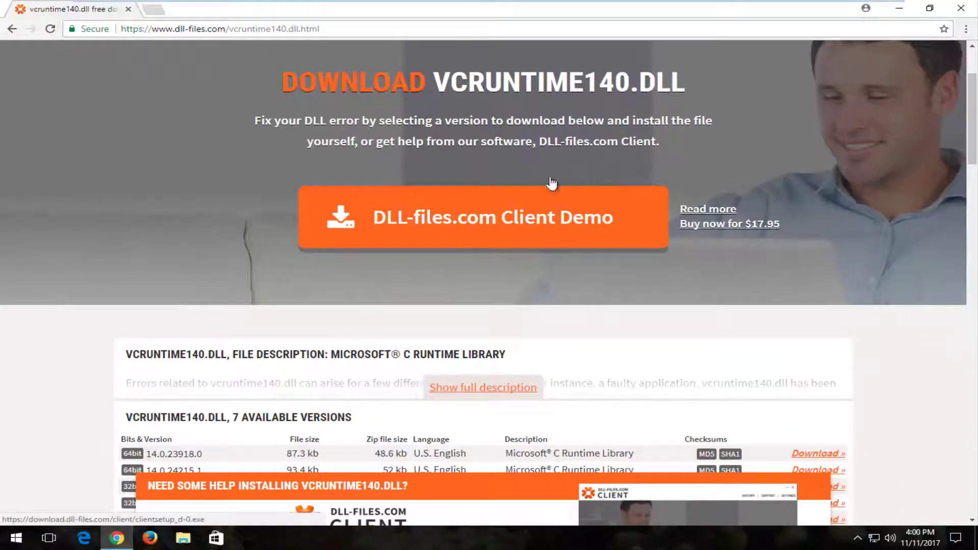
{"action": "scroll", "coordinate": [551, 193], "scroll_direction": "down", "scroll_amount": 3}
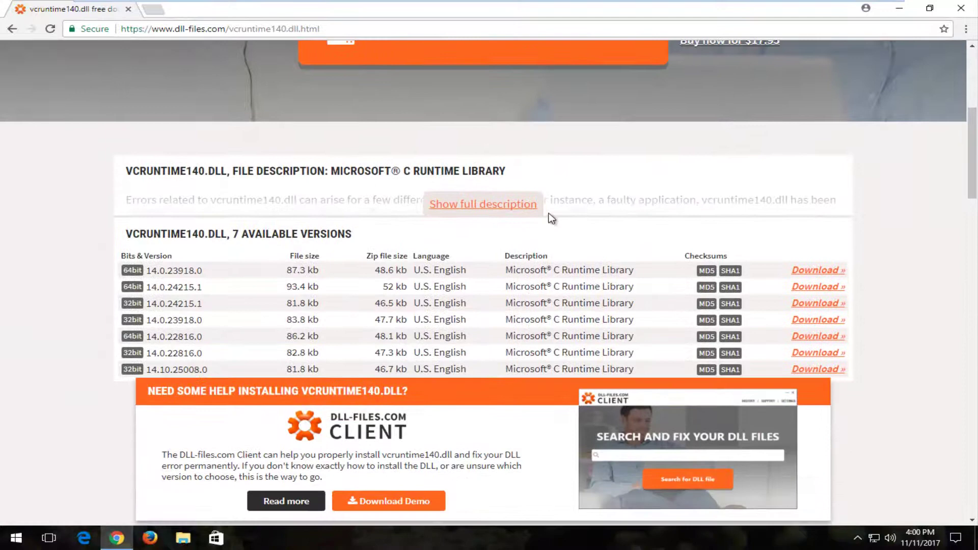
{"action": "scroll", "coordinate": [552, 219], "scroll_direction": "down", "scroll_amount": 1}
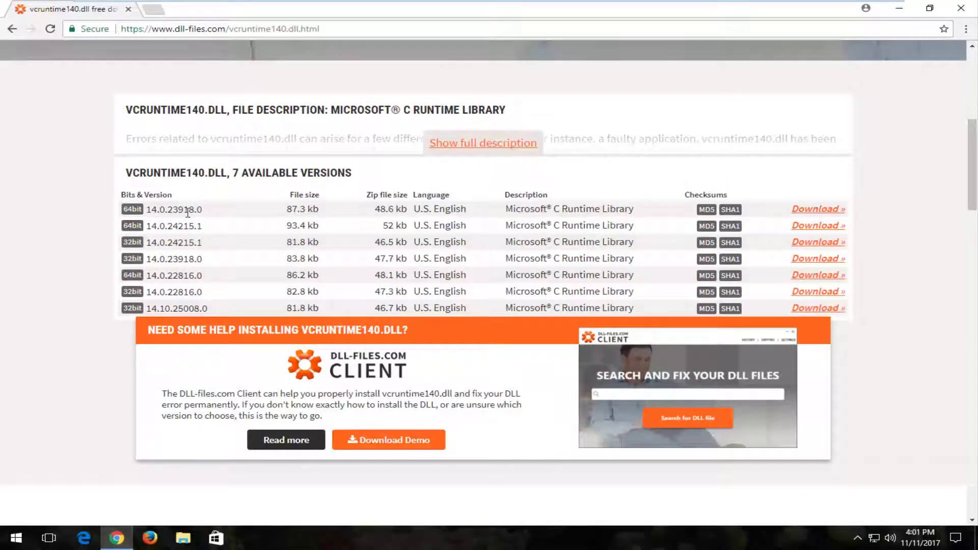
- Download the 64-bit 14.0.23918.0 version of vcruntime140.dll as vcruntime140.zip
{"action": "left_click", "coordinate": [818, 211]}
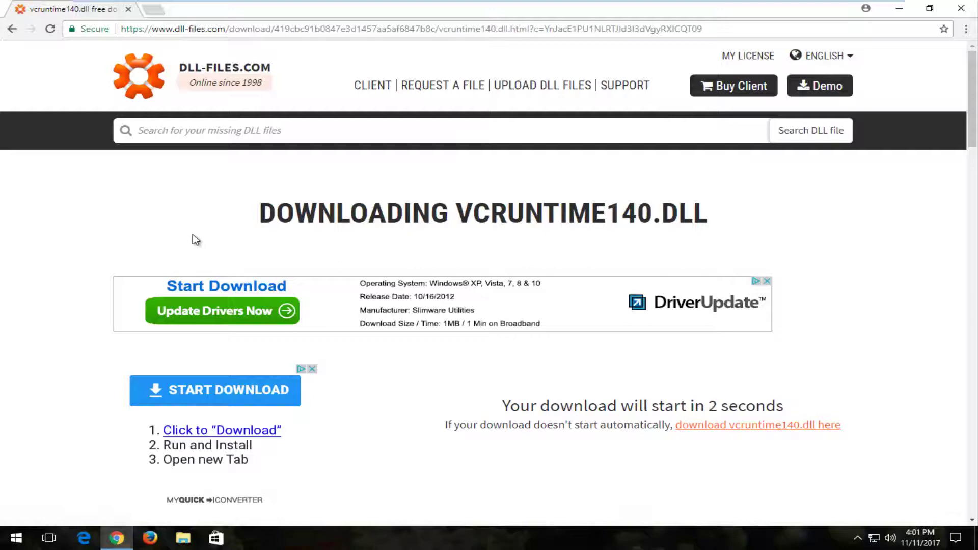
{"action": "scroll", "coordinate": [131, 240], "scroll_direction": "down", "scroll_amount": 5}
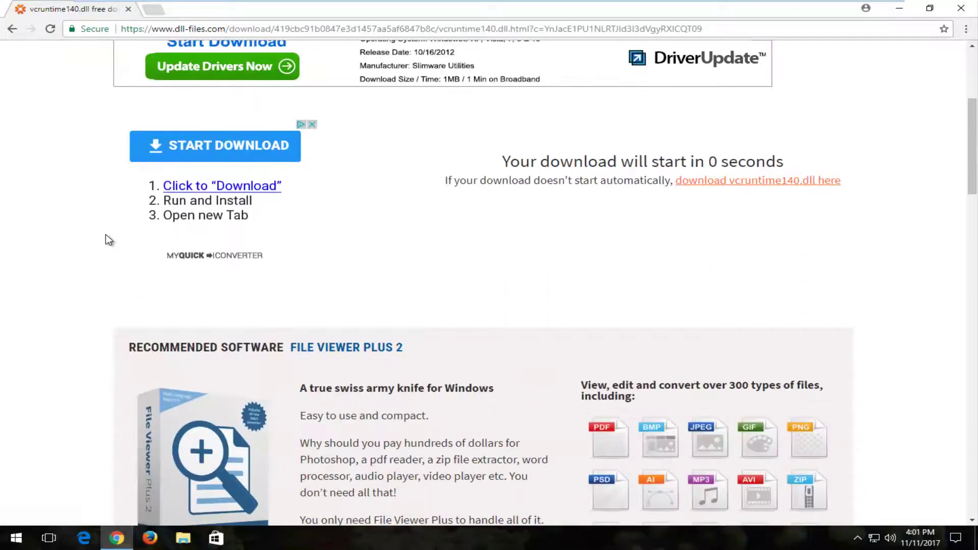
{"action": "scroll", "coordinate": [107, 240], "scroll_direction": "up", "scroll_amount": 5}
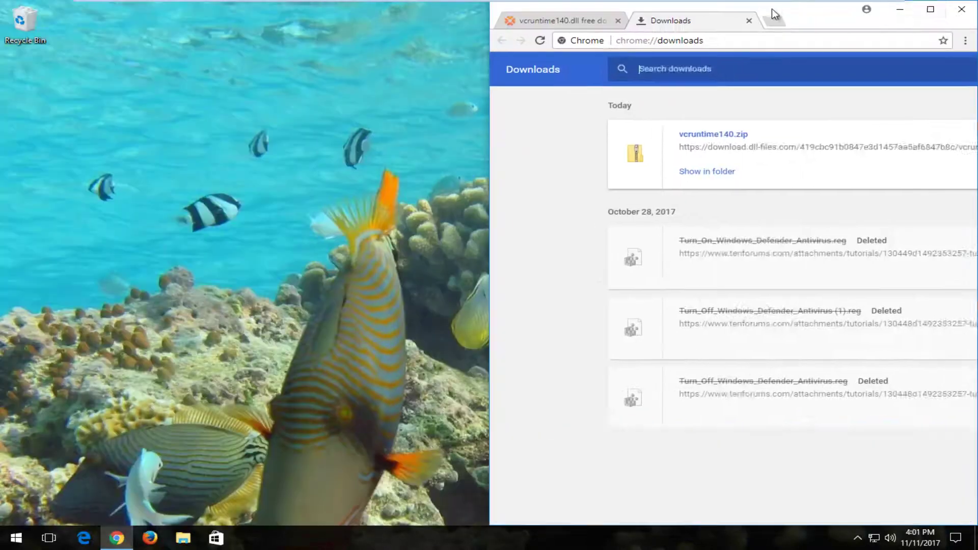
- Move the downloaded vcruntime140.zip from its folder onto the desktop and close Chrome
{"action": "left_click", "coordinate": [616, 173]}
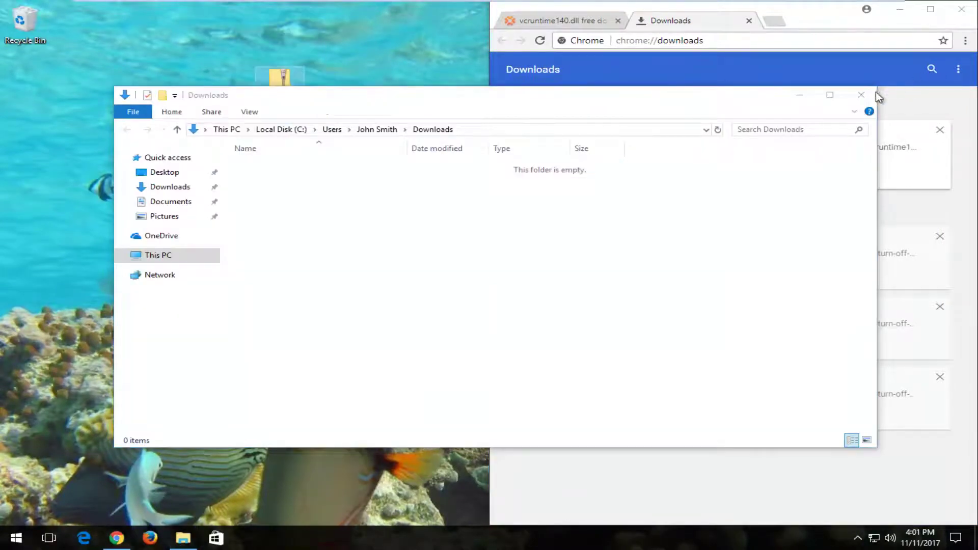
{"action": "left_click", "coordinate": [866, 94]}
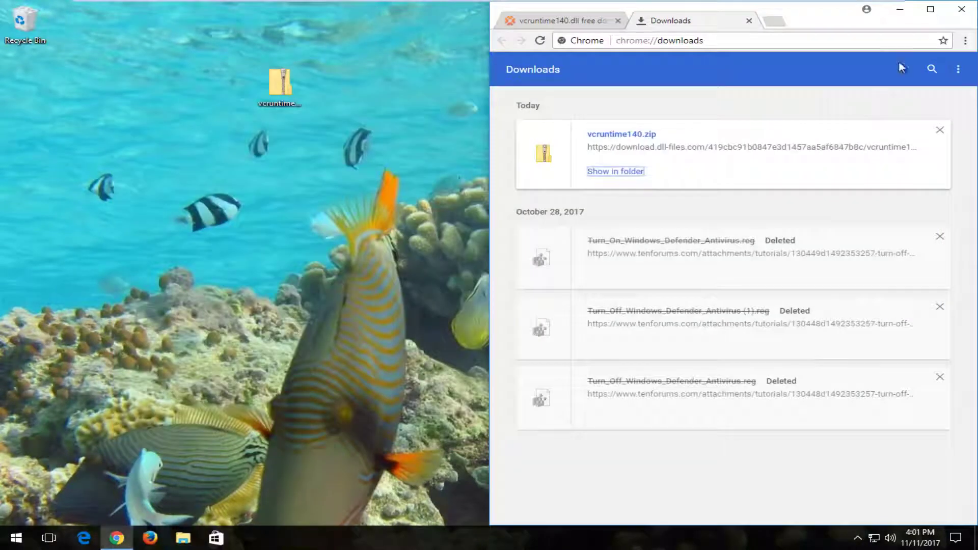
{"action": "left_click", "coordinate": [961, 9]}
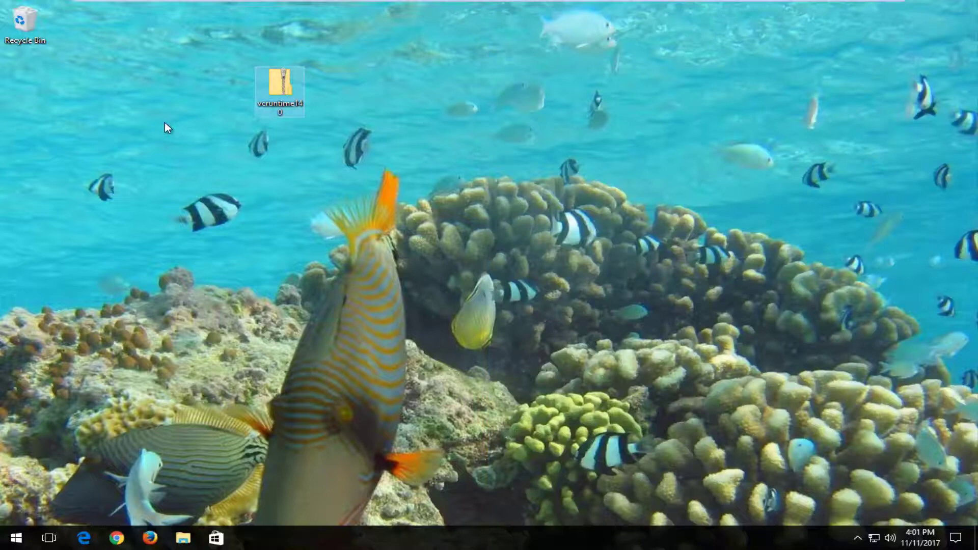
- Extract vcruntime140.dll from the zip onto the desktop, then delete the zip
{"action": "double_click", "coordinate": [289, 90]}
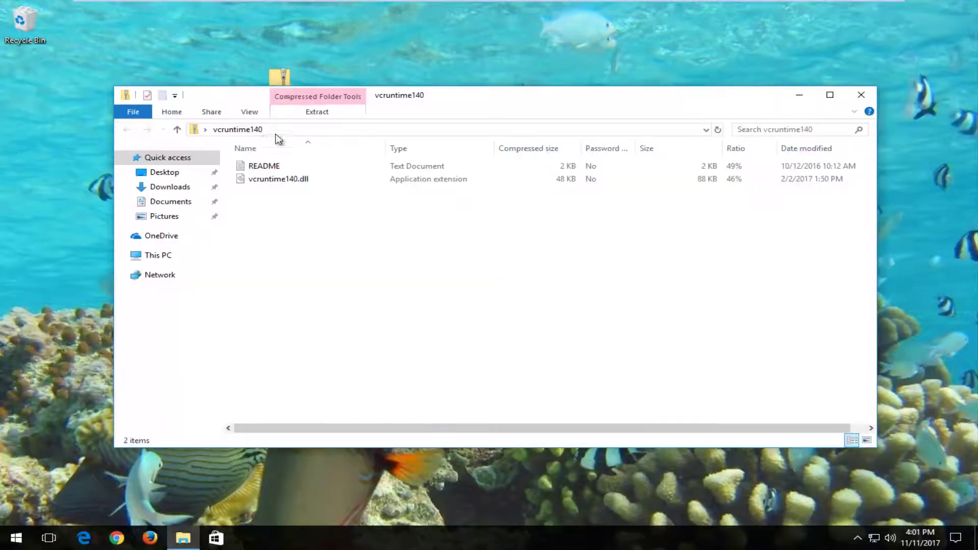
{"action": "left_click_drag", "start_coordinate": [262, 180], "coordinate": [437, 67]}
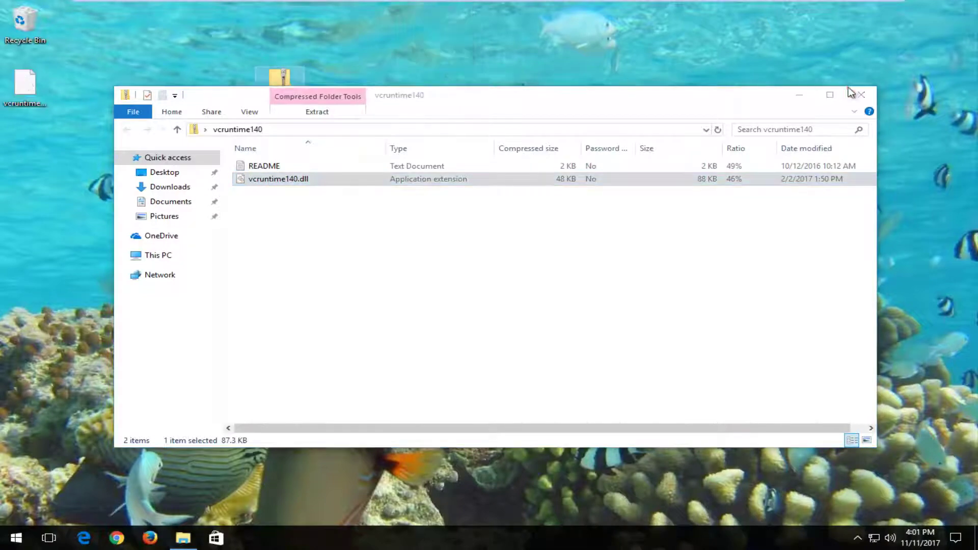
{"action": "left_click", "coordinate": [859, 95]}
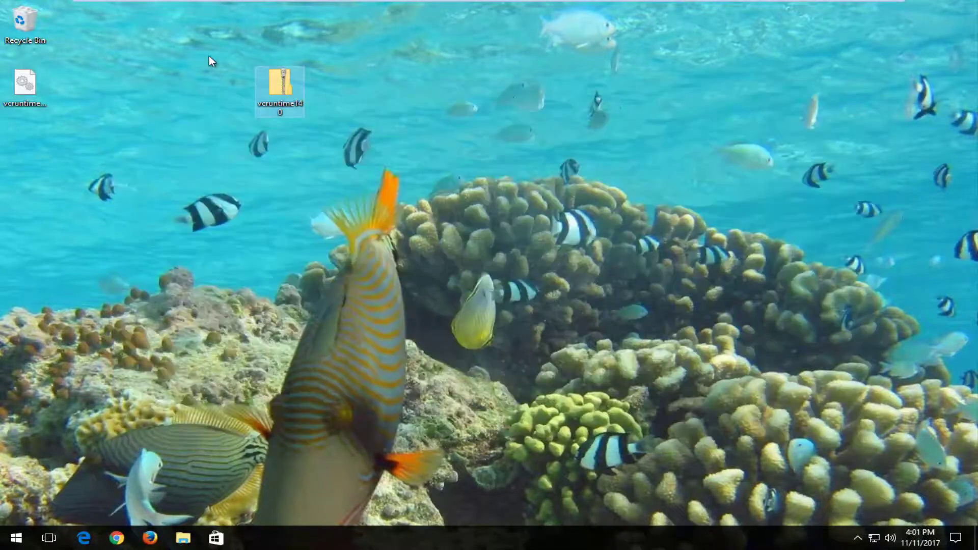
{"action": "key", "text": "Delete"}
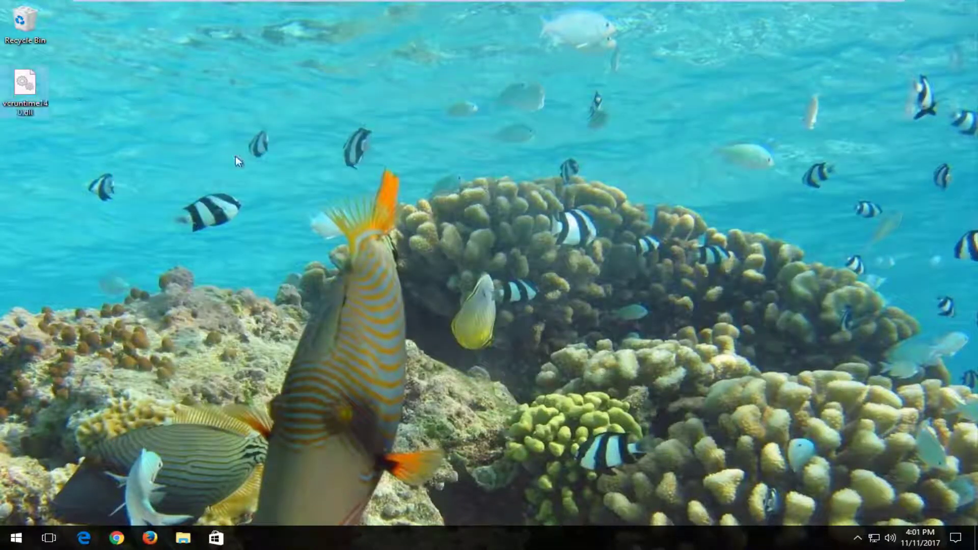
{"action": "mouse_move", "coordinate": [15, 88]}
- In File Explorer Options' View tab, enable 'Show hidden files, folders, and drives' and confirm with Apply and OK
{"action": "left_click", "coordinate": [3, 541]}
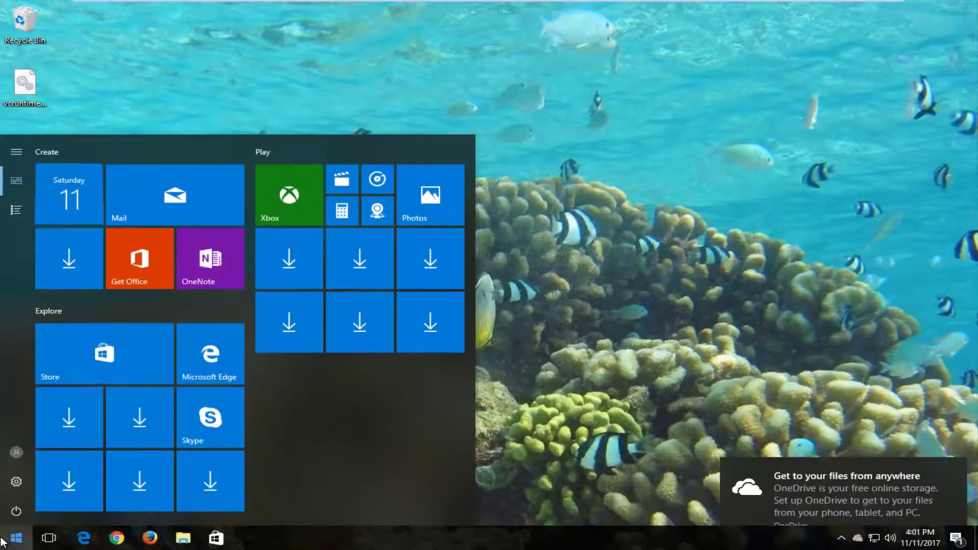
{"action": "type", "text": "folder opti"}
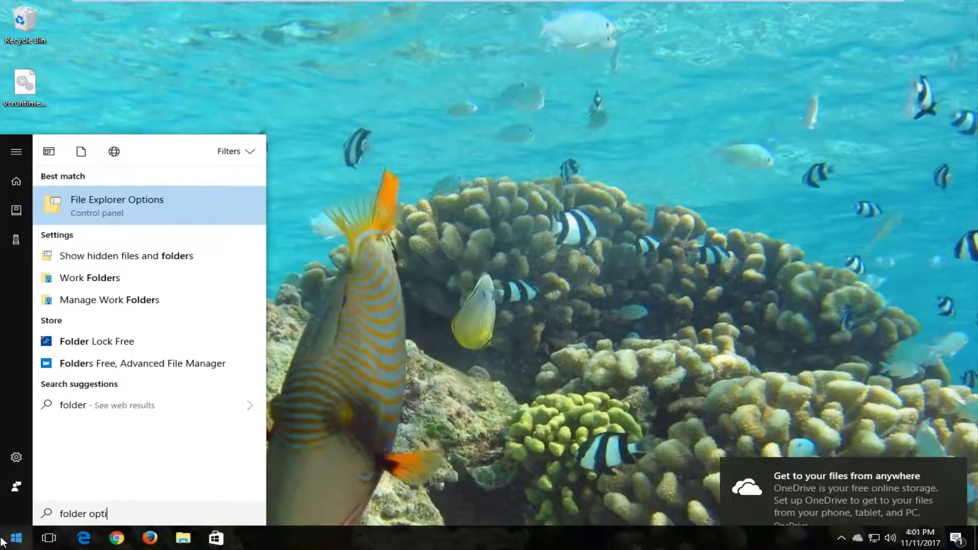
{"action": "type", "text": "ons"}
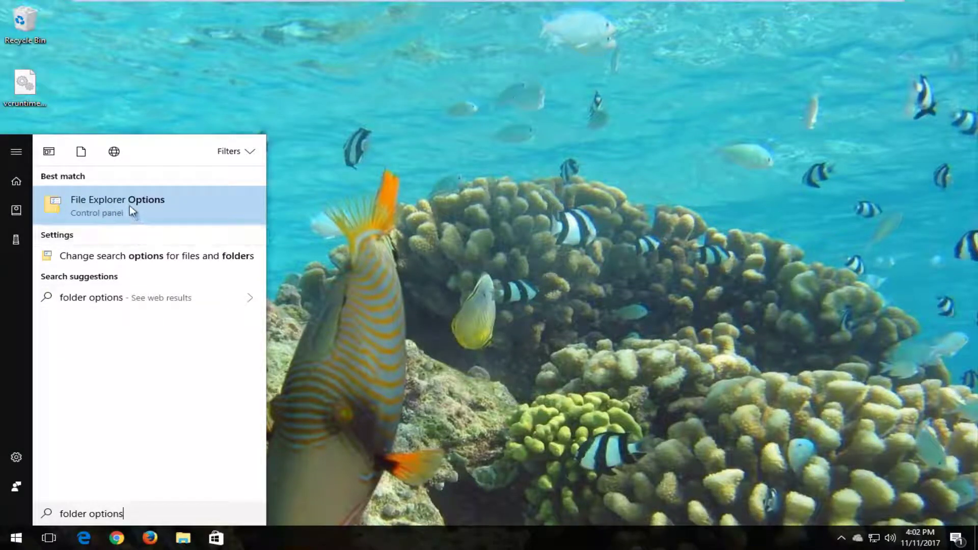
{"action": "left_click", "coordinate": [129, 205]}
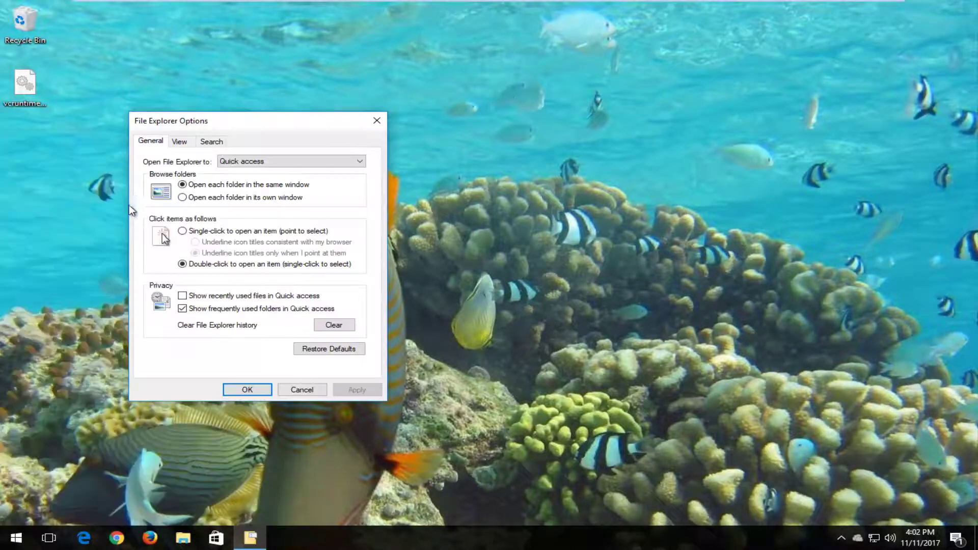
{"action": "left_click", "coordinate": [179, 142]}
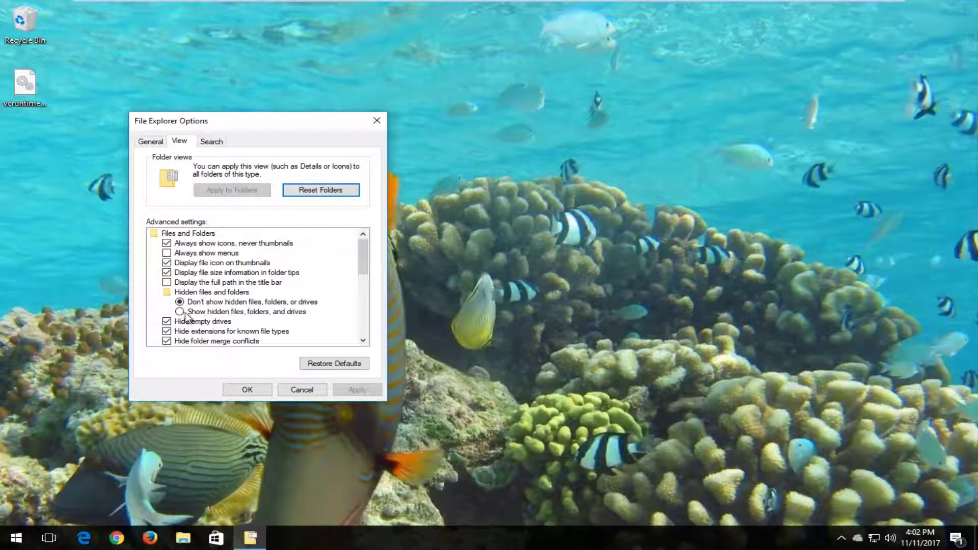
{"action": "left_click", "coordinate": [184, 313]}
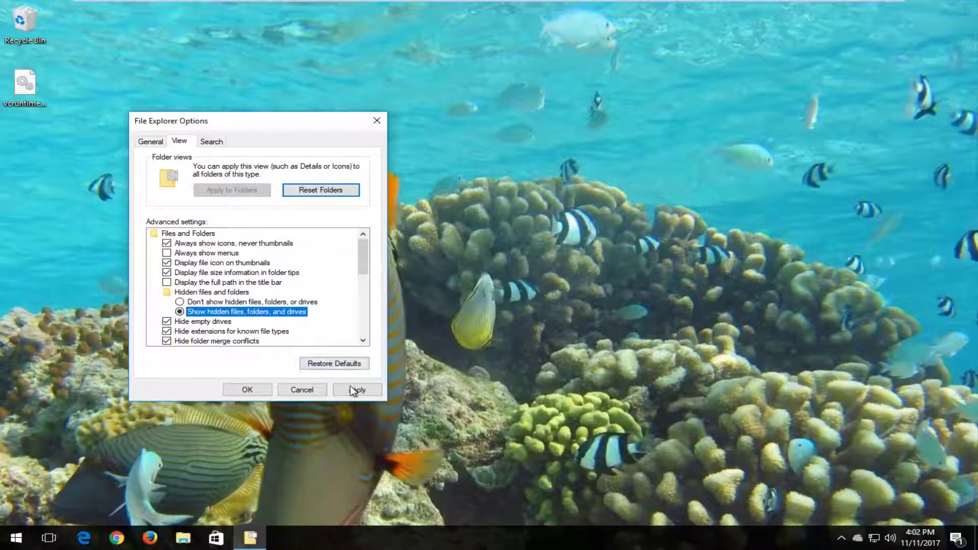
{"action": "left_click", "coordinate": [356, 390]}
{"action": "left_click", "coordinate": [247, 390]}
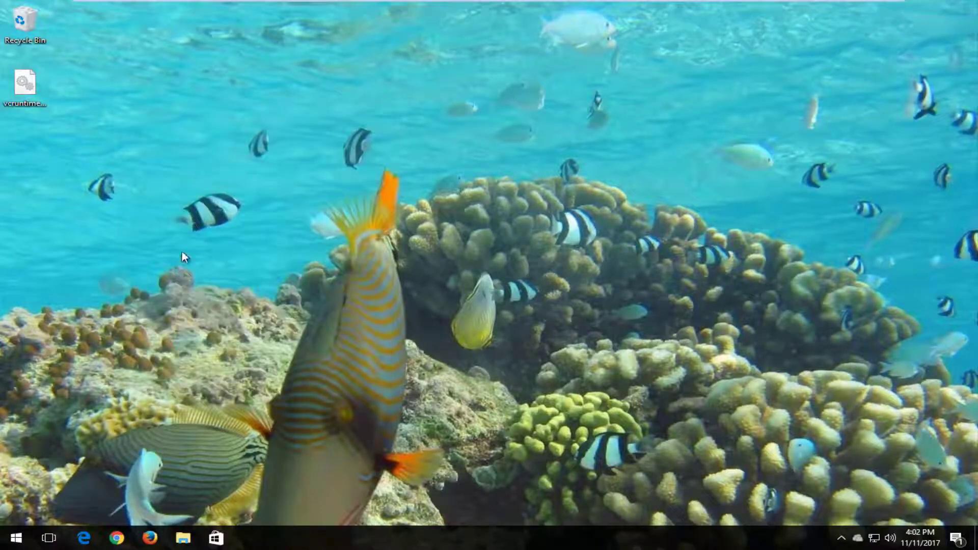
- Open This PC by searching 'computer' in the Start menu
{"action": "left_click", "coordinate": [16, 538]}
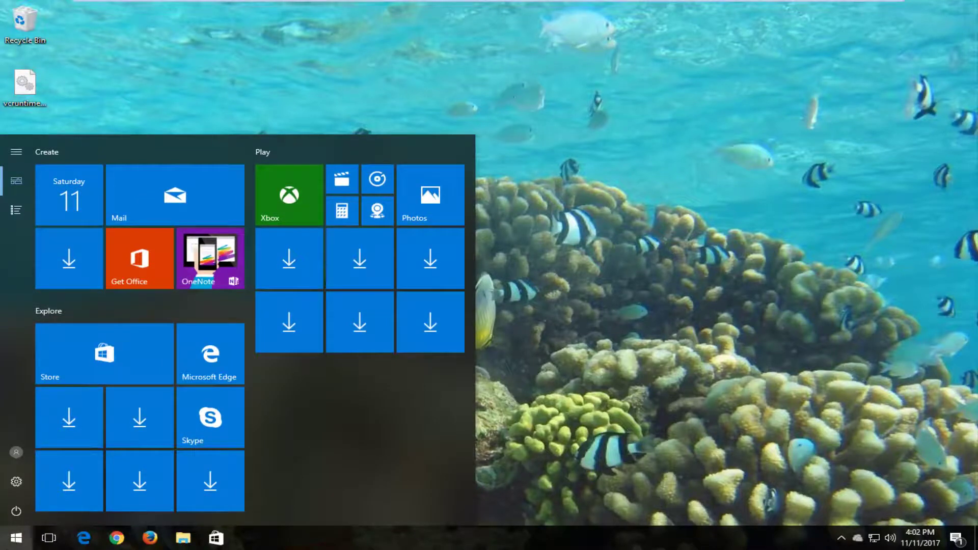
{"action": "type", "text": "computer"}
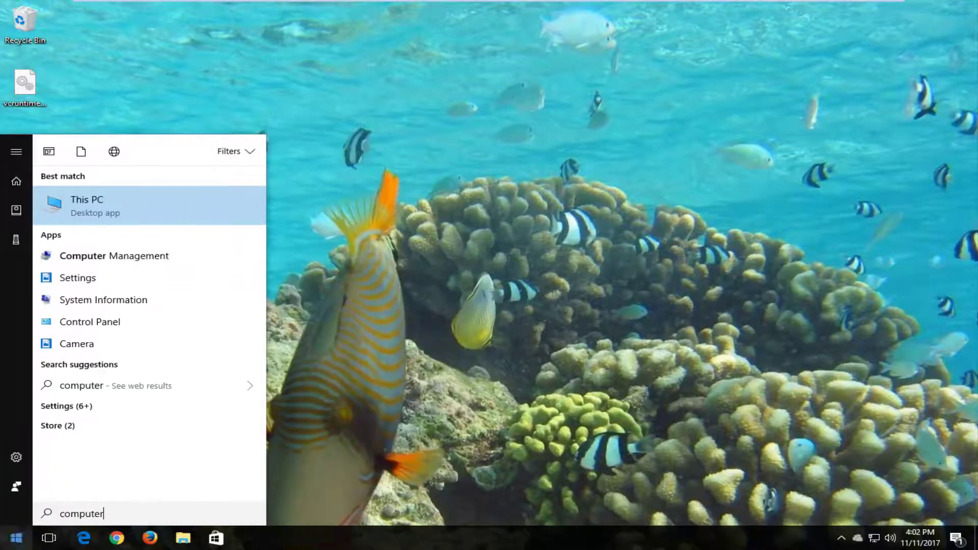
{"action": "left_click", "coordinate": [93, 212]}
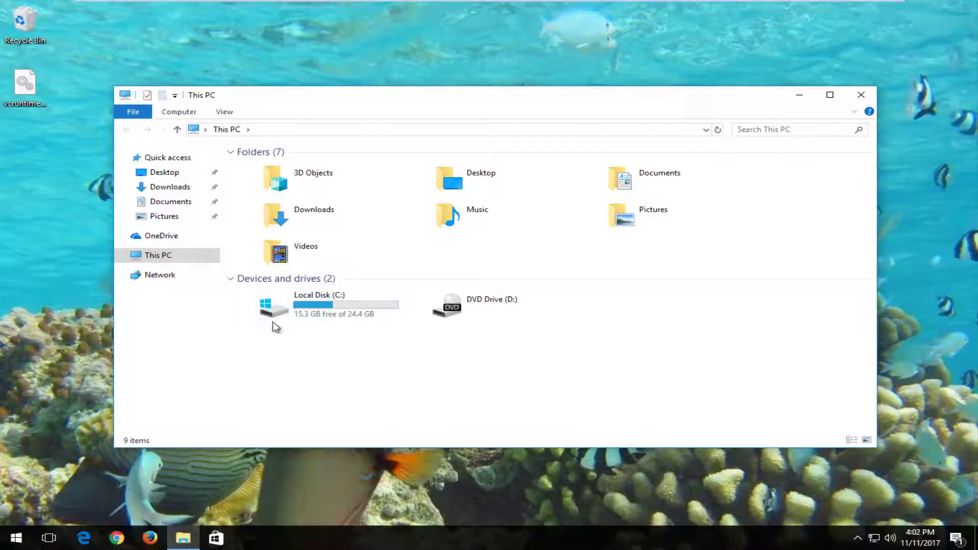
- Browse into Local Disk (C:) > Windows and scroll down to the System32 folder
{"action": "left_click", "coordinate": [325, 310]}
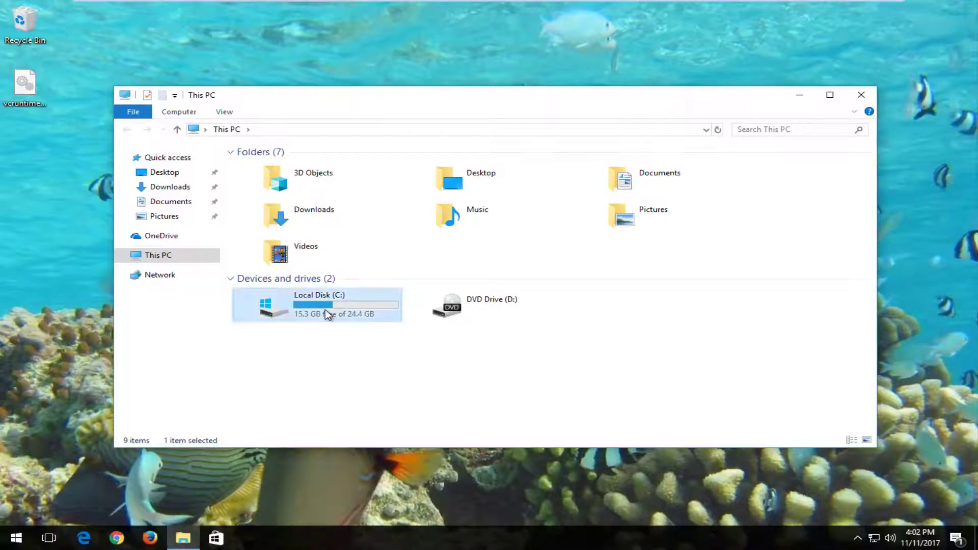
{"action": "double_click", "coordinate": [325, 310]}
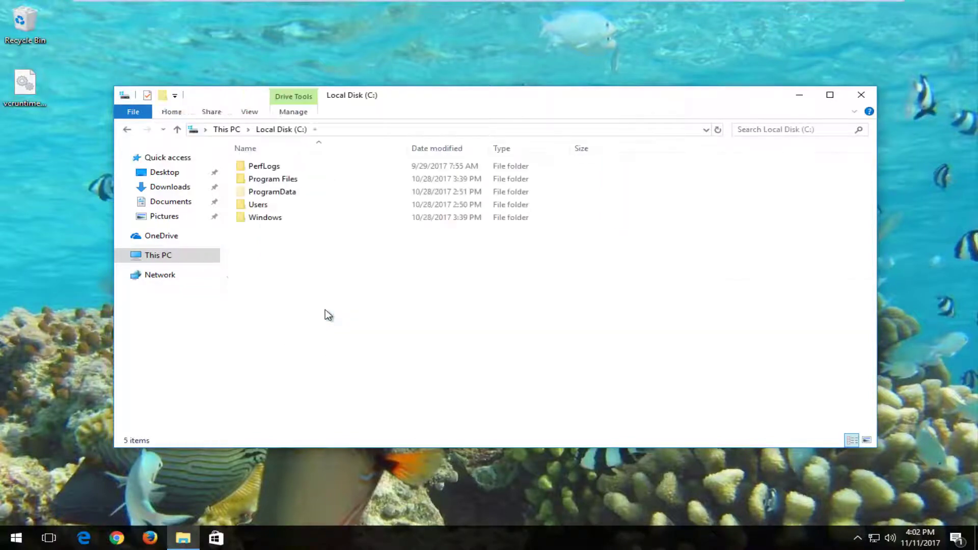
{"action": "double_click", "coordinate": [263, 220]}
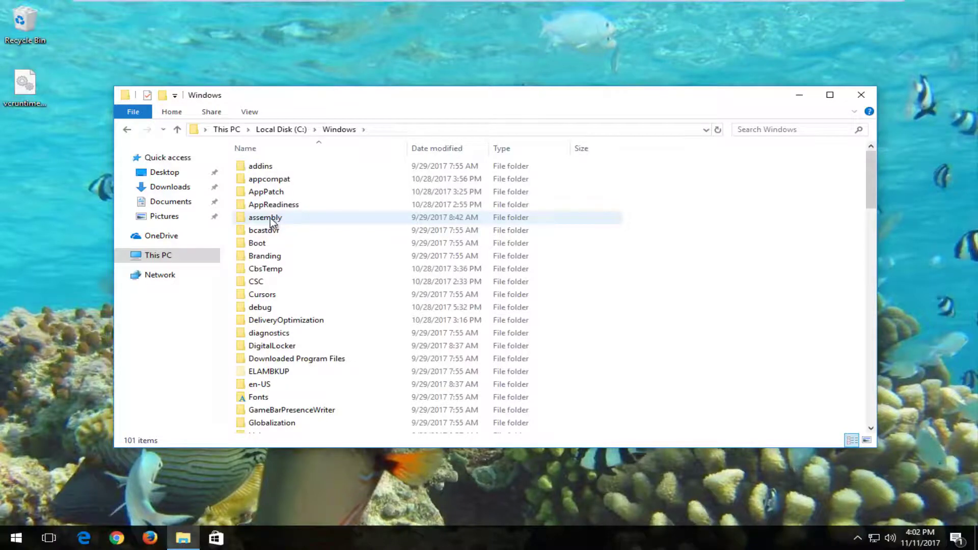
{"action": "left_click", "coordinate": [280, 222]}
{"action": "scroll", "coordinate": [283, 229], "scroll_direction": "down", "scroll_amount": 8}
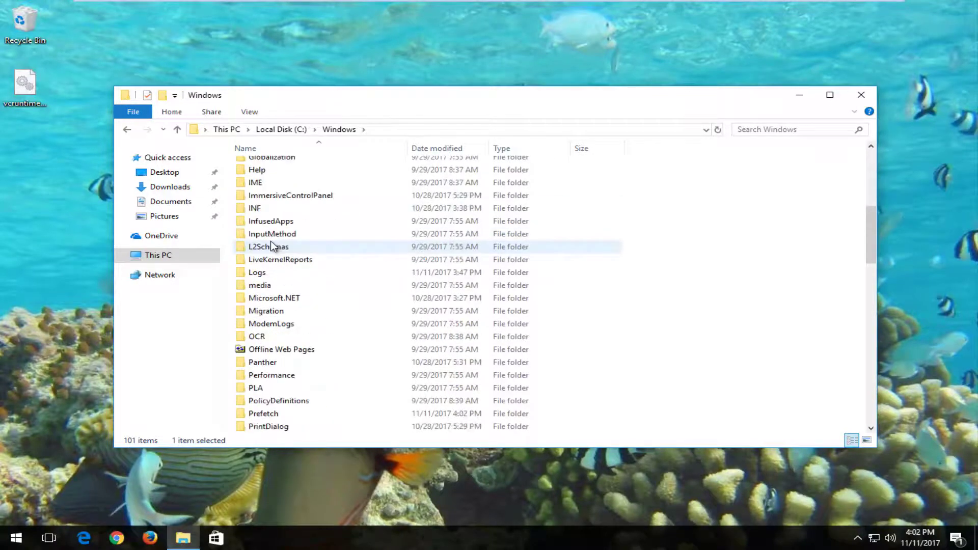
{"action": "scroll", "coordinate": [268, 242], "scroll_direction": "down", "scroll_amount": 6}
{"action": "scroll", "coordinate": [268, 242], "scroll_direction": "down", "scroll_amount": 3}
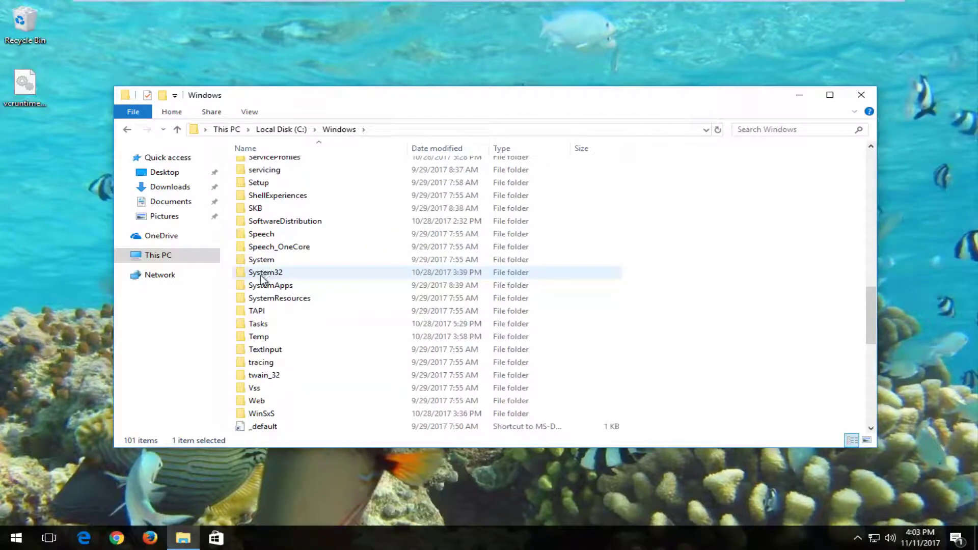
- Drag vcruntime140.dll from the desktop onto System32, approving the administrator prompt with Continue
{"action": "left_click", "coordinate": [24, 84]}
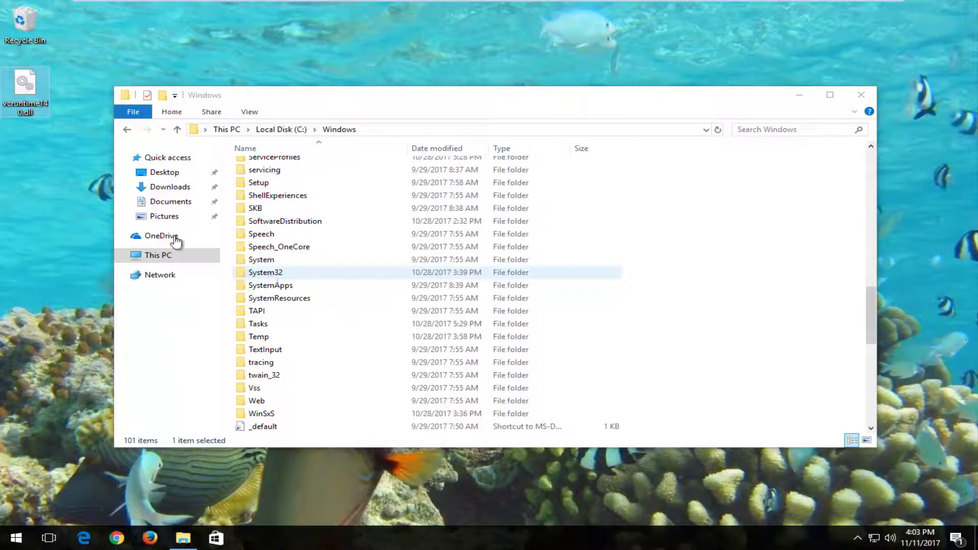
{"action": "left_click_drag", "start_coordinate": [29, 89], "coordinate": [285, 272]}
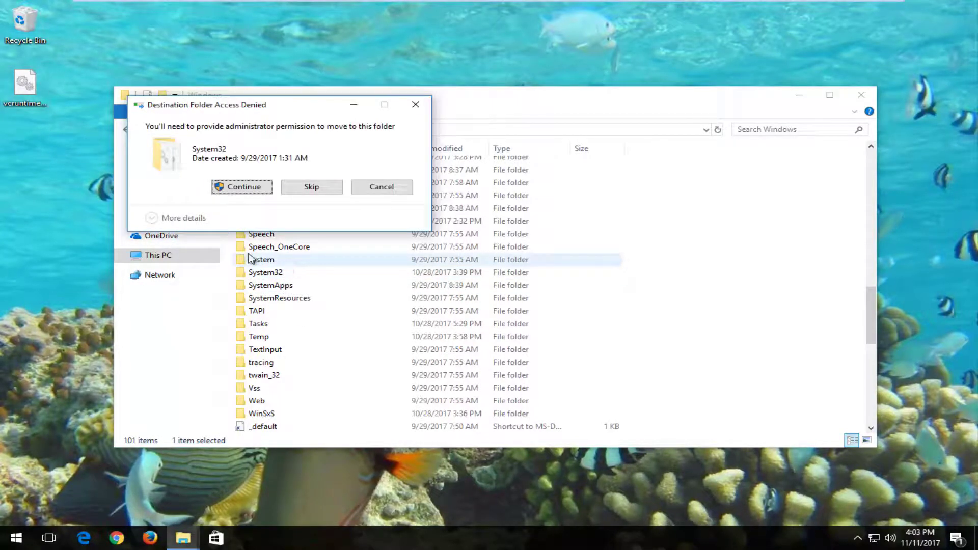
{"action": "left_click", "coordinate": [237, 186]}
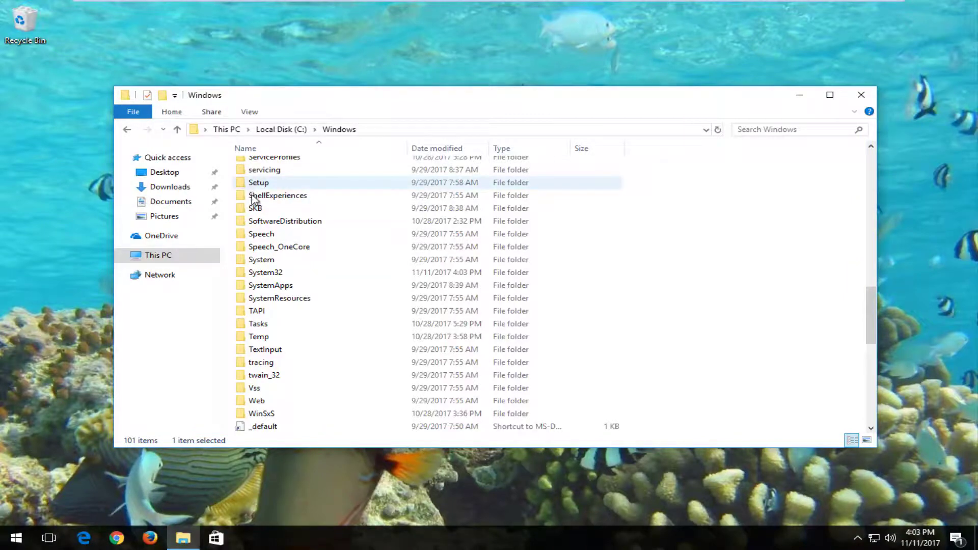
{"action": "left_click", "coordinate": [258, 274]}
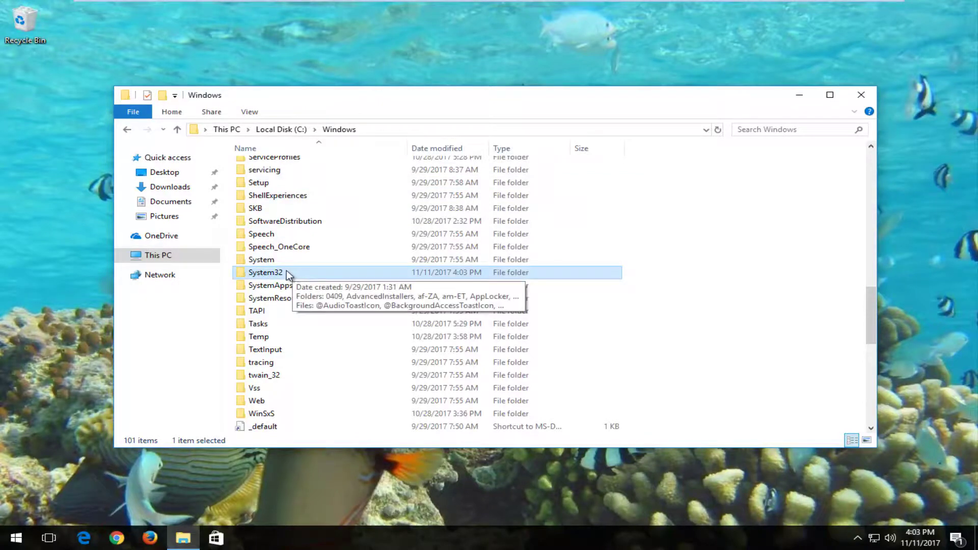
{"action": "left_click", "coordinate": [861, 96]}
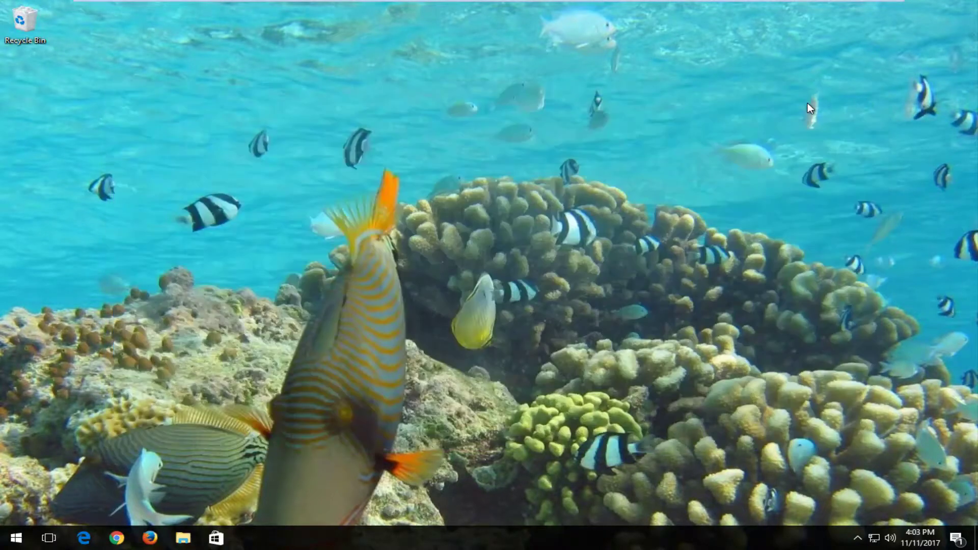